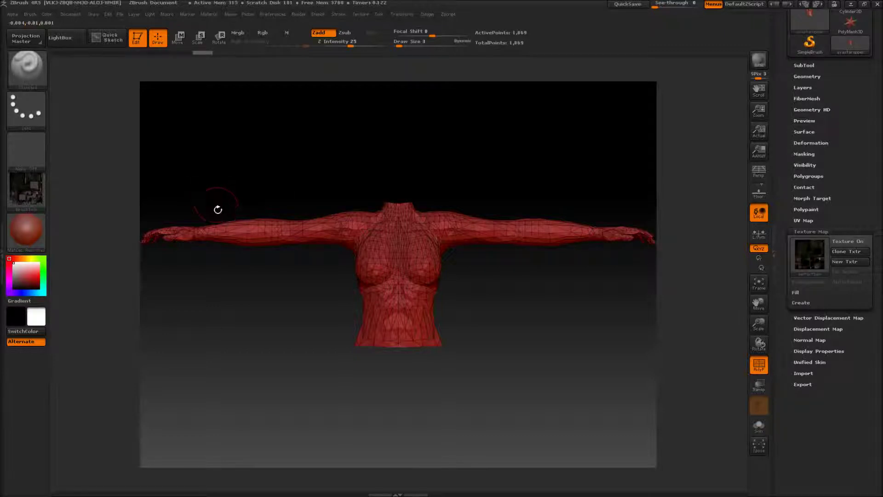
- Ctrl-drag a MaskPen rectangle over the torso and arms, leaving both hands unmasked
{"action": "mouse_move", "coordinate": [589, 400]}
{"action": "left_mouse_down", "text": "ctrl"}
{"action": "mouse_move", "coordinate": [498, 402]}
{"action": "mouse_move", "coordinate": [184, 178]}
{"action": "mouse_move", "coordinate": [202, 170]}
{"action": "left_mouse_up", "text": "ctrl"}
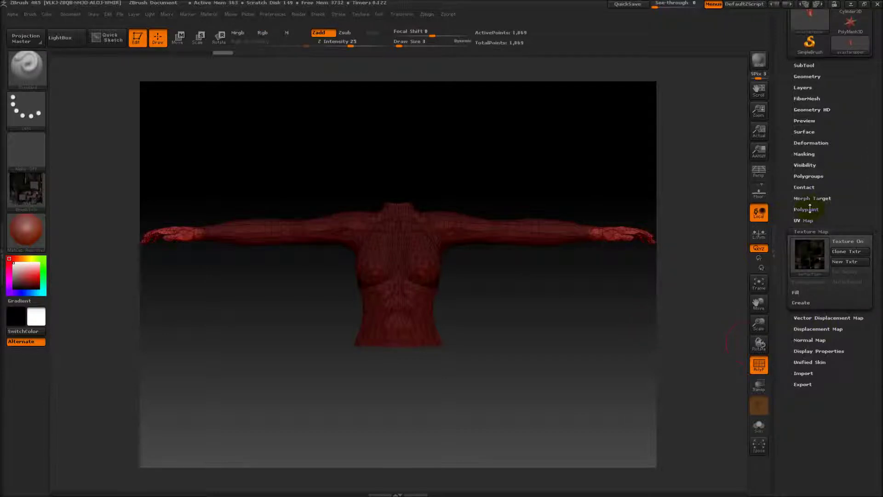
- Use Polygroups > Group Masked Clear Mask to group the torso and arms, then clear any leftover mask
{"action": "left_click", "coordinate": [805, 177]}
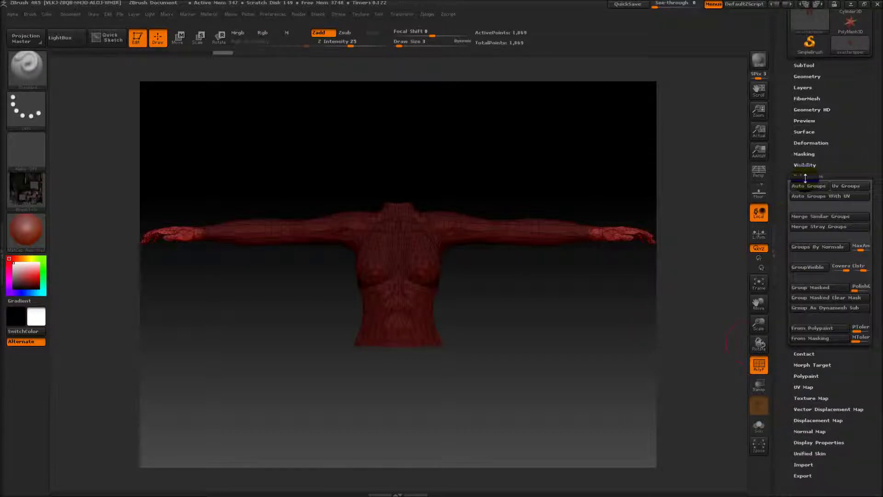
{"action": "left_click", "coordinate": [810, 298]}
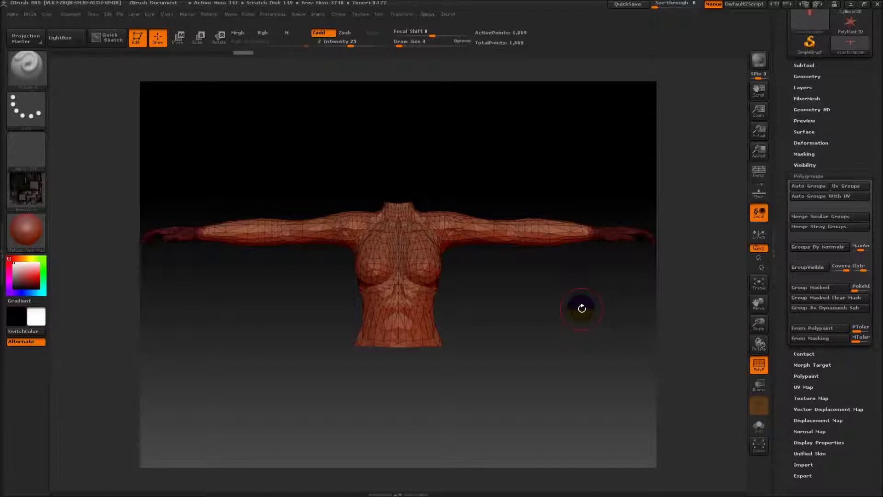
{"action": "left_click_drag", "start_coordinate": [587, 316], "coordinate": [553, 354], "text": "ctrl"}
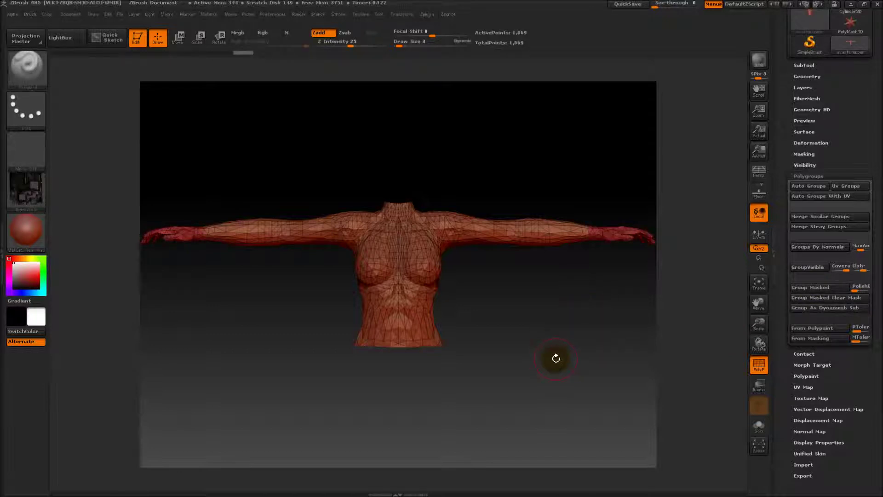
{"action": "left_click_drag", "start_coordinate": [879, 106], "coordinate": [877, 158]}
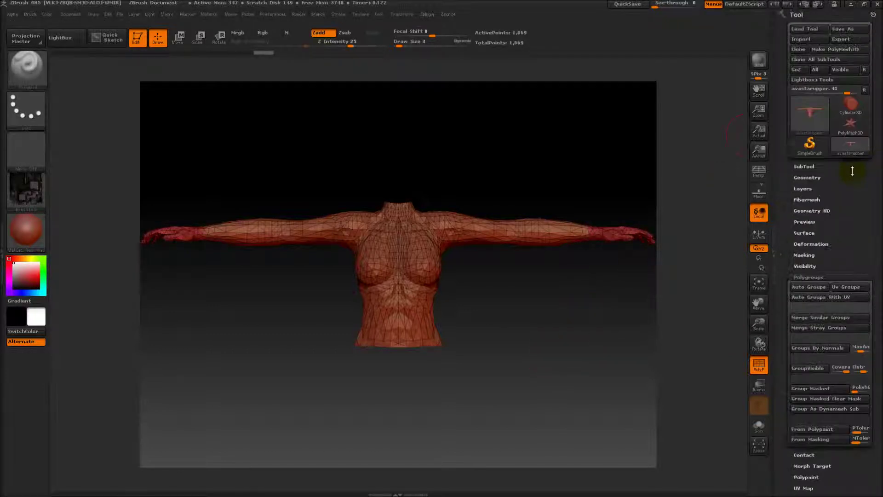
- Expand the SubTool palette and its Split section, after briefly opening Geometry
{"action": "left_click", "coordinate": [809, 166]}
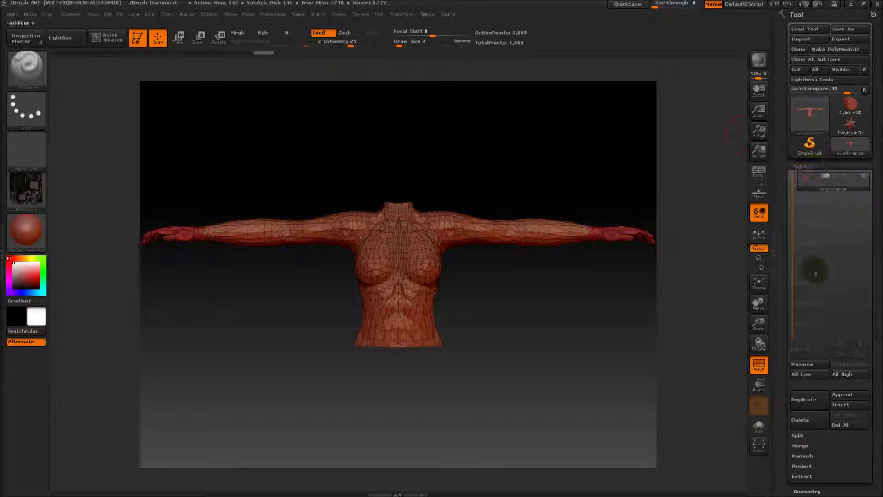
{"action": "left_click_drag", "start_coordinate": [873, 406], "coordinate": [873, 294]}
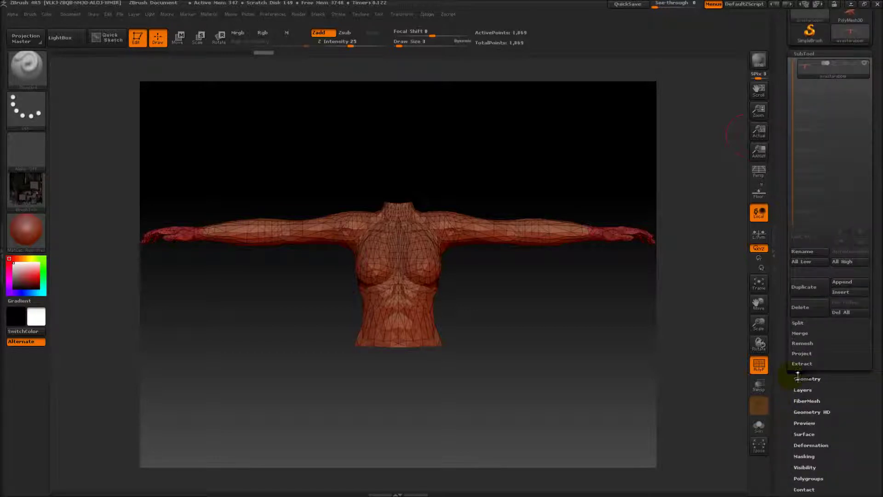
{"action": "left_click", "coordinate": [799, 378]}
{"action": "left_click_drag", "start_coordinate": [869, 312], "coordinate": [864, 391]}
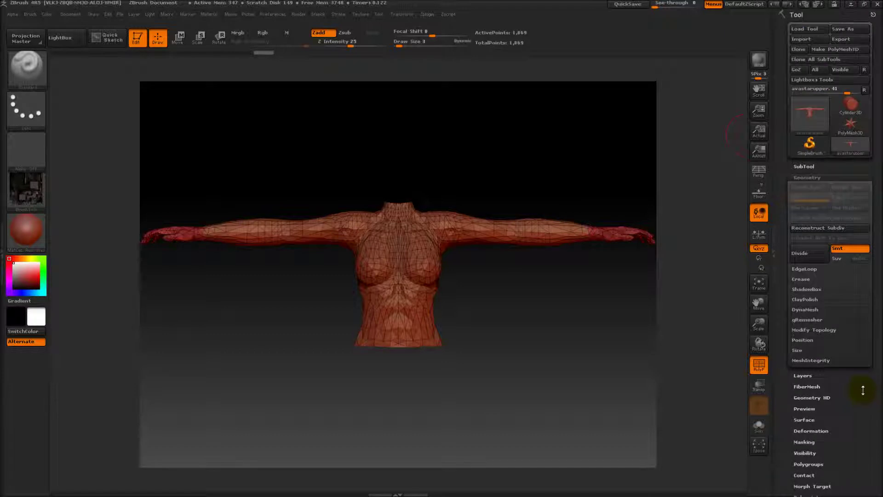
{"action": "left_click", "coordinate": [802, 166]}
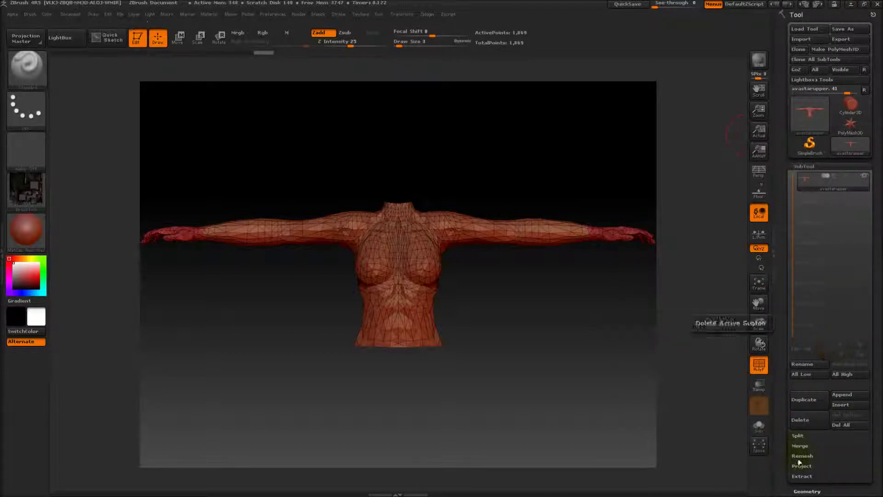
{"action": "left_click", "coordinate": [797, 435]}
- Run Groups Split, then select the hands subtool and delete it
{"action": "left_click", "coordinate": [849, 445]}
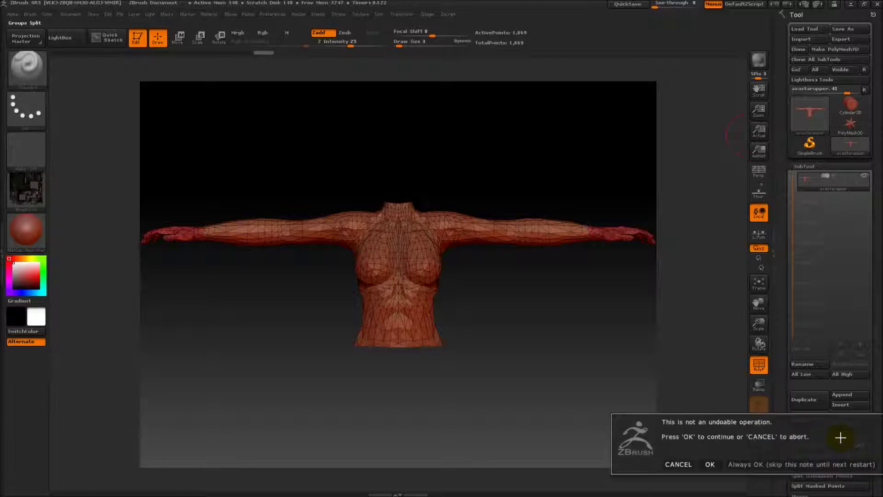
{"action": "left_click", "coordinate": [706, 464]}
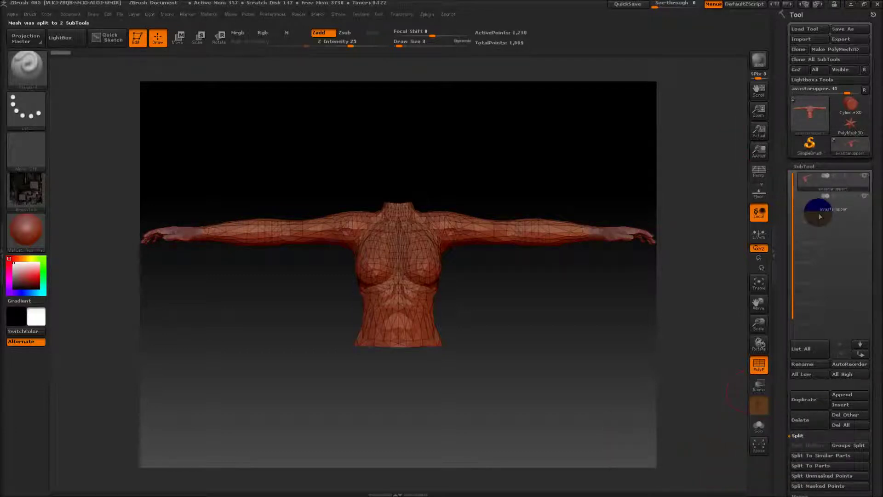
{"action": "left_click", "coordinate": [865, 207]}
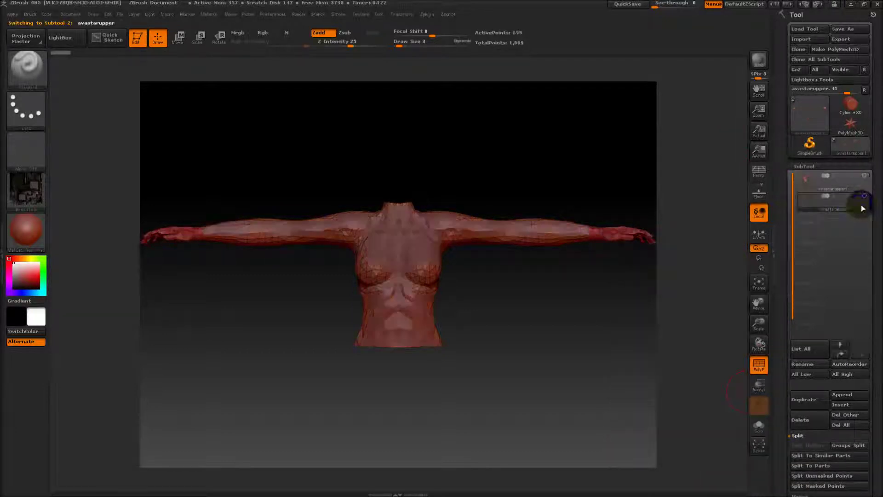
{"action": "left_click", "coordinate": [807, 425]}
{"action": "left_click", "coordinate": [710, 443]}
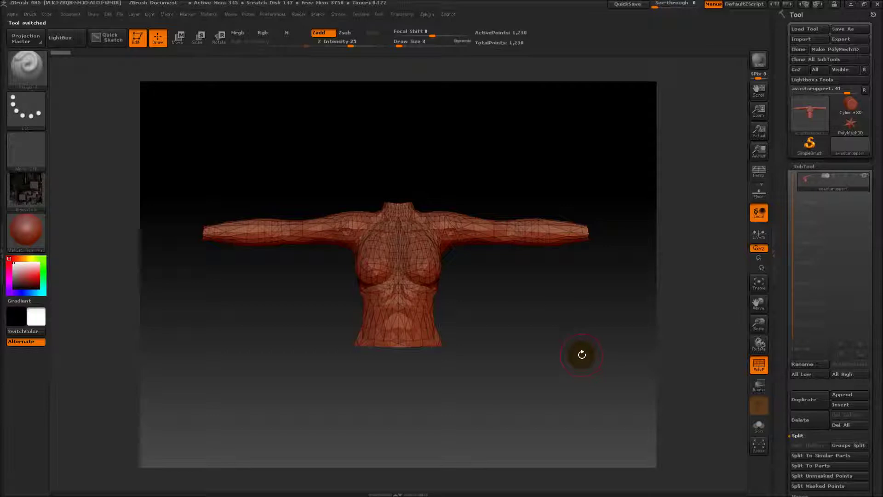
{"action": "mouse_move", "coordinate": [759, 324]}
{"action": "left_mouse_down"}
{"action": "mouse_move", "coordinate": [760, 339]}
{"action": "mouse_move", "coordinate": [756, 325]}
{"action": "left_mouse_up"}
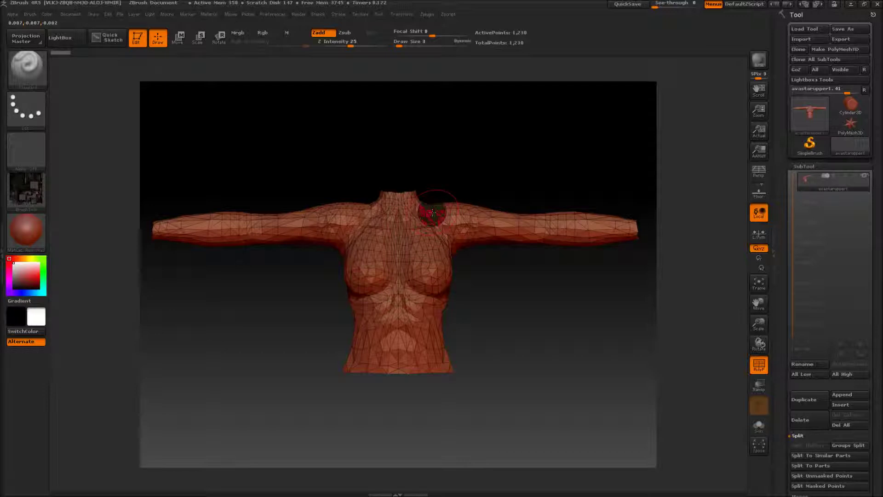
- Open the brush library to choose a new sculpting brush
{"action": "left_click", "coordinate": [22, 64]}
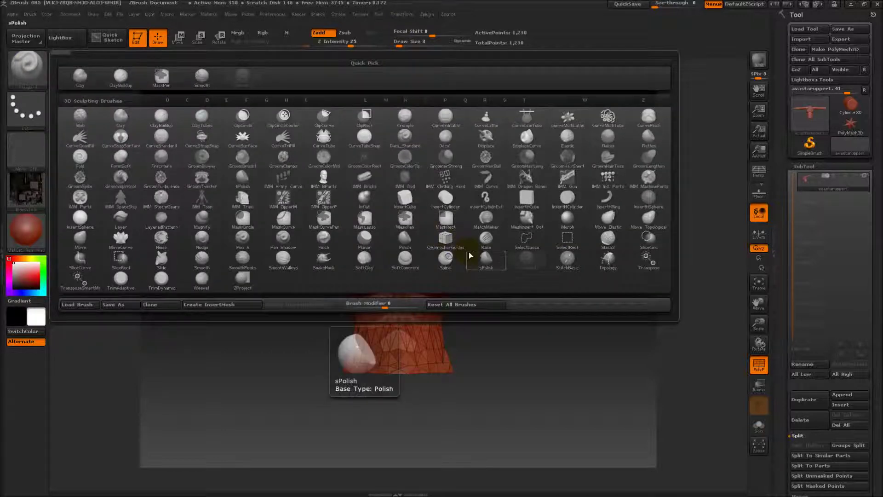
- Load the Topology brush and switch Activate Symmetry off in the Transform menu
{"action": "left_click", "coordinate": [610, 260]}
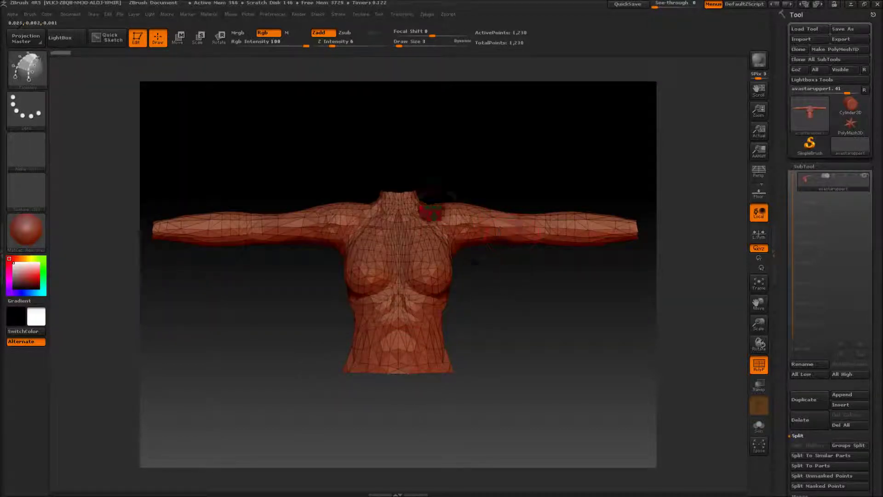
{"action": "left_click", "coordinate": [425, 15]}
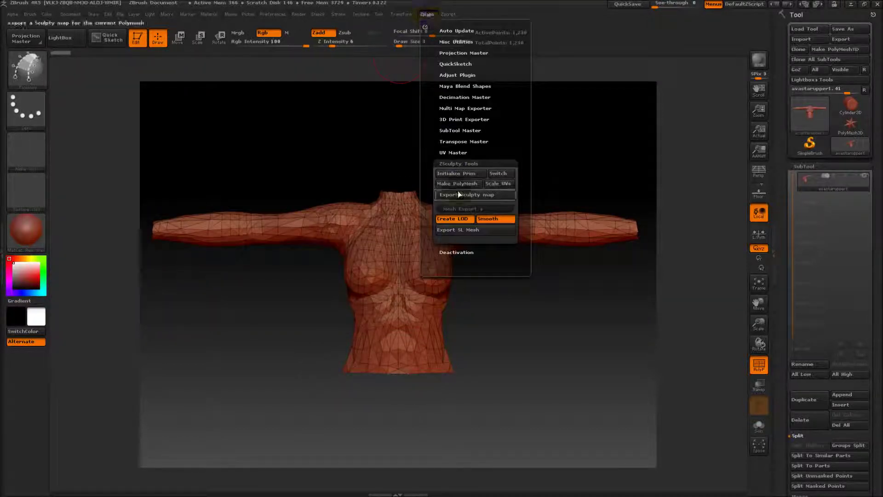
{"action": "left_click", "coordinate": [400, 18]}
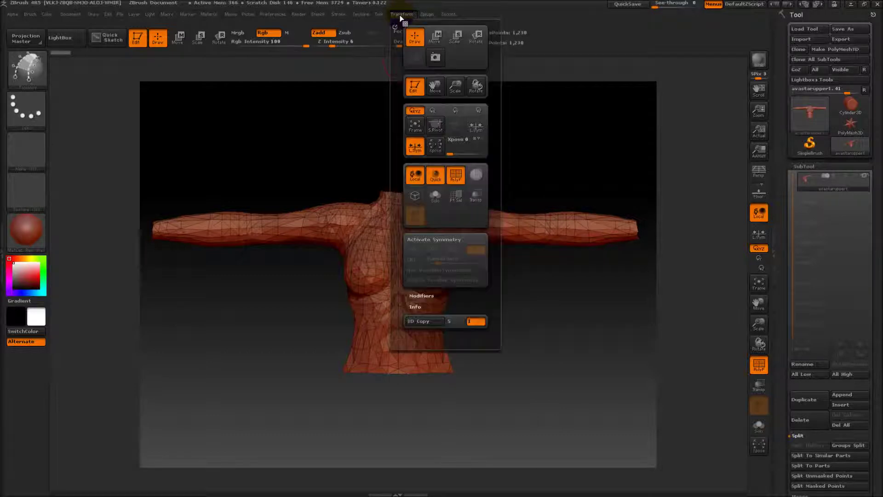
{"action": "left_click", "coordinate": [421, 239]}
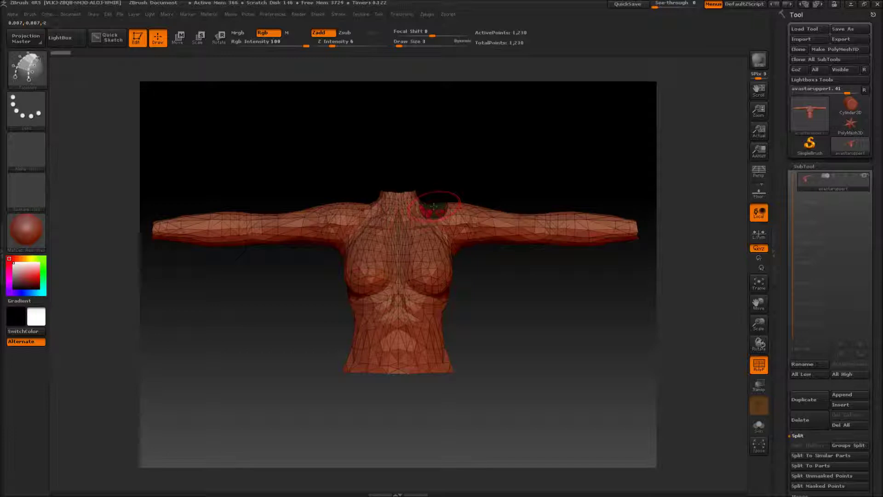
- Draw Topology curves from neck down the chest, along the midline, and across the lower abdomen
{"action": "mouse_move", "coordinate": [434, 206]}
{"action": "left_mouse_down"}
{"action": "mouse_move", "coordinate": [416, 253]}
{"action": "mouse_move", "coordinate": [398, 251]}
{"action": "left_mouse_up"}
{"action": "mouse_move", "coordinate": [501, 151]}
{"action": "left_mouse_down"}
{"action": "mouse_move", "coordinate": [482, 228]}
{"action": "mouse_move", "coordinate": [490, 263]}
{"action": "left_mouse_up"}
{"action": "left_click_drag", "start_coordinate": [446, 115], "coordinate": [445, 170]}
{"action": "mouse_move", "coordinate": [434, 206]}
{"action": "left_mouse_down"}
{"action": "mouse_move", "coordinate": [408, 165]}
{"action": "mouse_move", "coordinate": [396, 168]}
{"action": "left_mouse_up"}
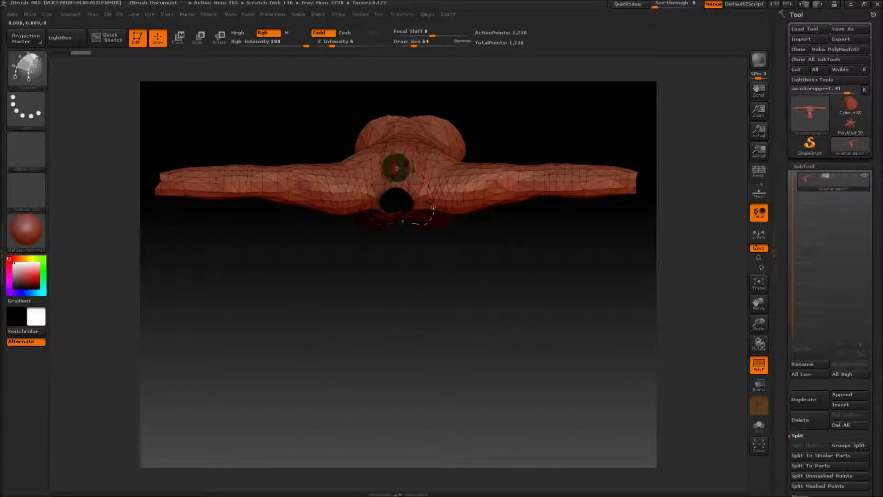
{"action": "mouse_move", "coordinate": [508, 311]}
{"action": "left_mouse_down"}
{"action": "mouse_move", "coordinate": [503, 198]}
{"action": "mouse_move", "coordinate": [490, 160]}
{"action": "left_mouse_up"}
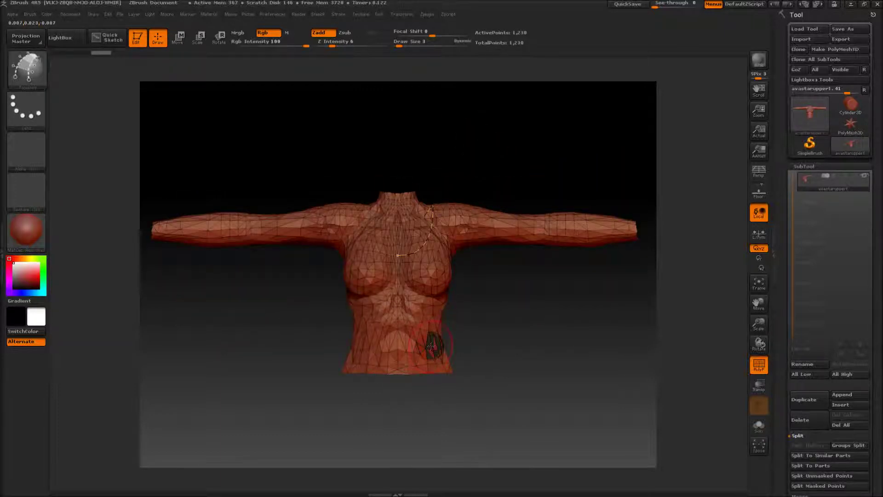
{"action": "left_click_drag", "start_coordinate": [434, 345], "coordinate": [397, 342]}
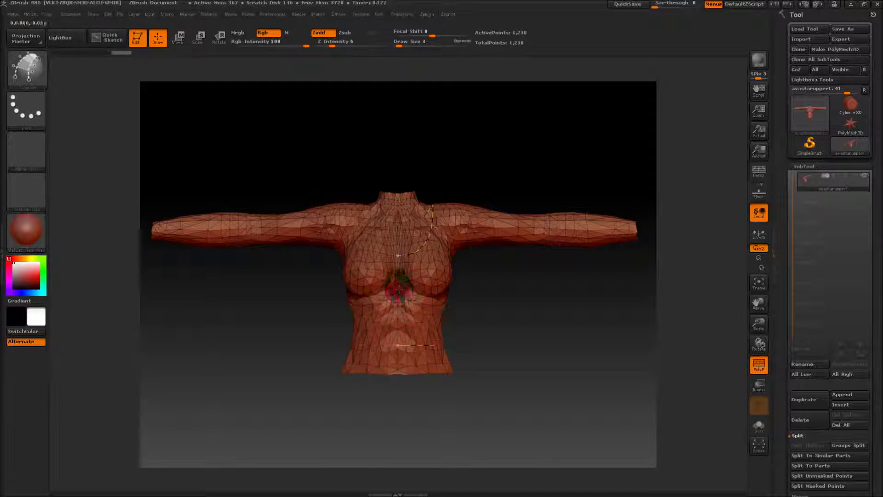
{"action": "left_click_drag", "start_coordinate": [396, 268], "coordinate": [398, 329]}
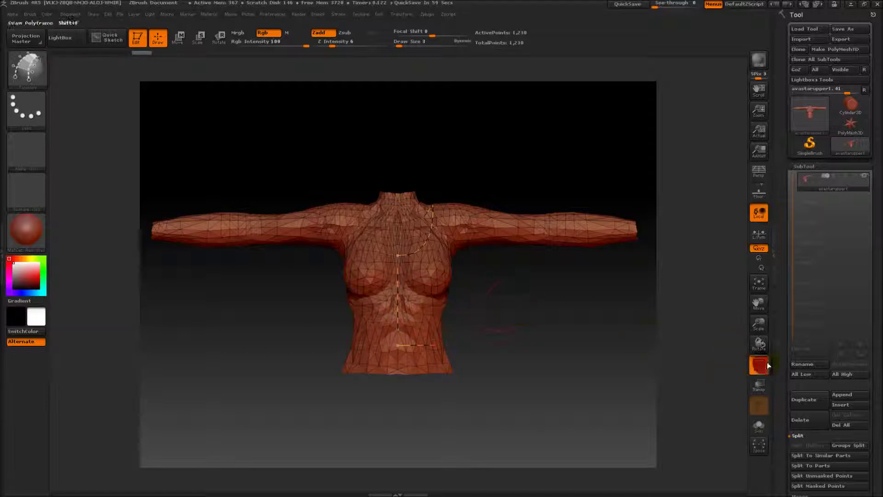
{"action": "left_click_drag", "start_coordinate": [860, 360], "coordinate": [866, 269]}
- Run QRemesher from Geometry > qRemesher, producing a dense mesh of roughly 138,000 points
{"action": "left_click", "coordinate": [798, 263]}
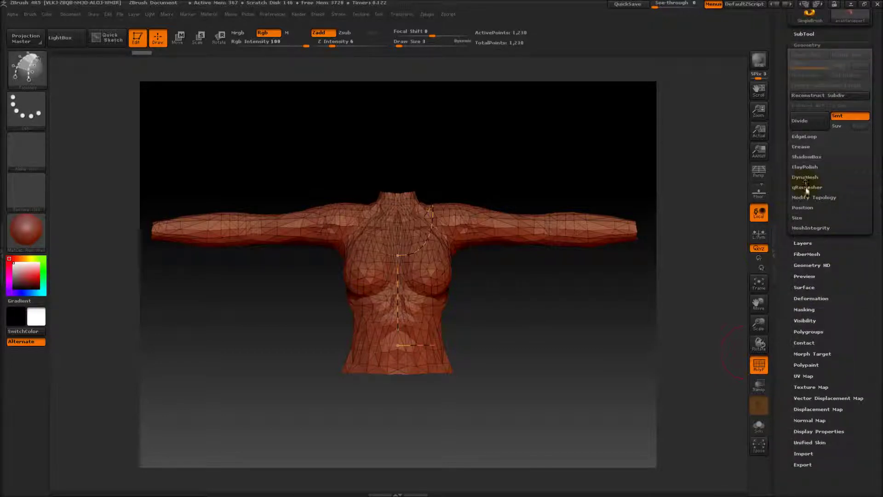
{"action": "left_click", "coordinate": [806, 187]}
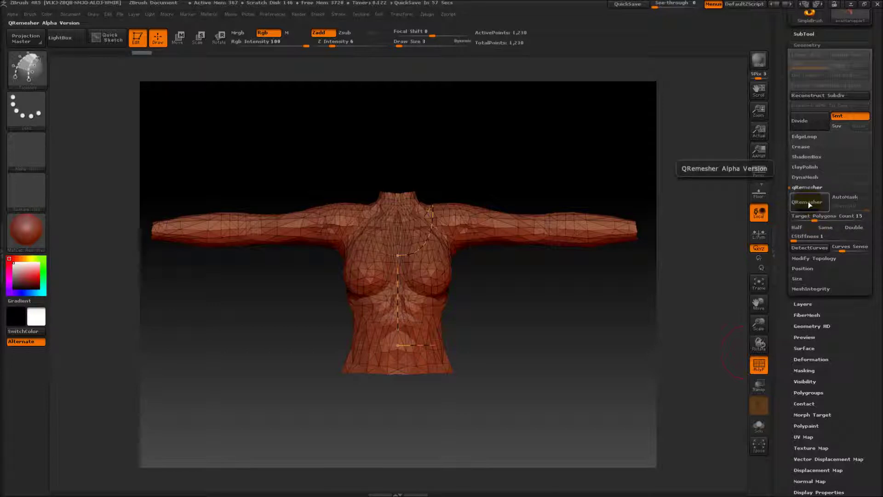
{"action": "left_click", "coordinate": [809, 204]}
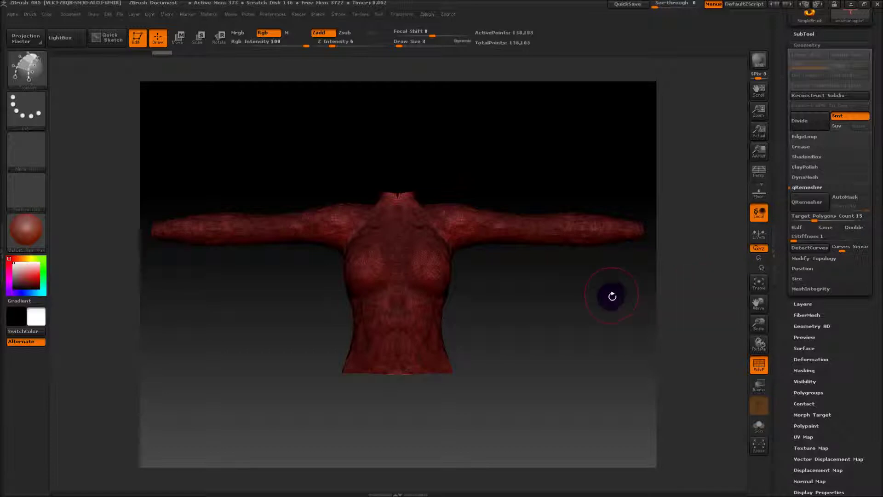
- Undo the dense remesh, set Target Polygons to Same, and rerun QRemesher for about 2,648 points
{"action": "key", "text": "ctrl+z"}
{"action": "key", "text": "ctrl+z"}
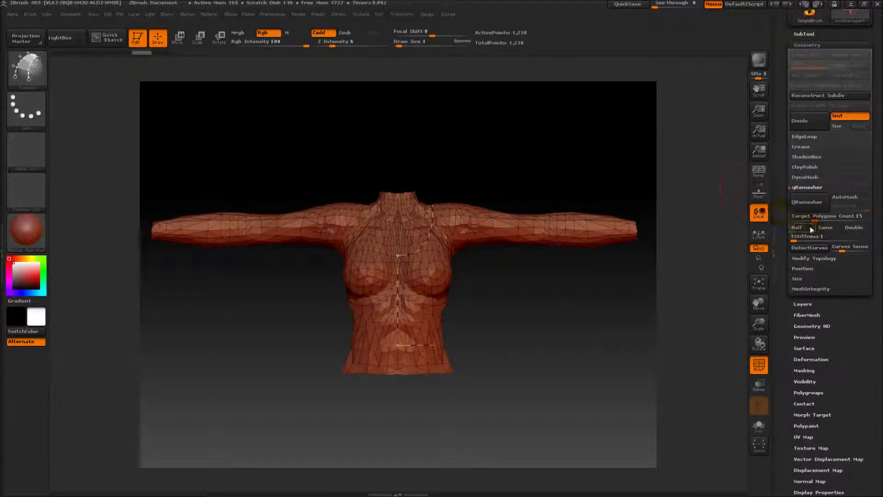
{"action": "left_click", "coordinate": [824, 228]}
{"action": "left_click", "coordinate": [812, 205]}
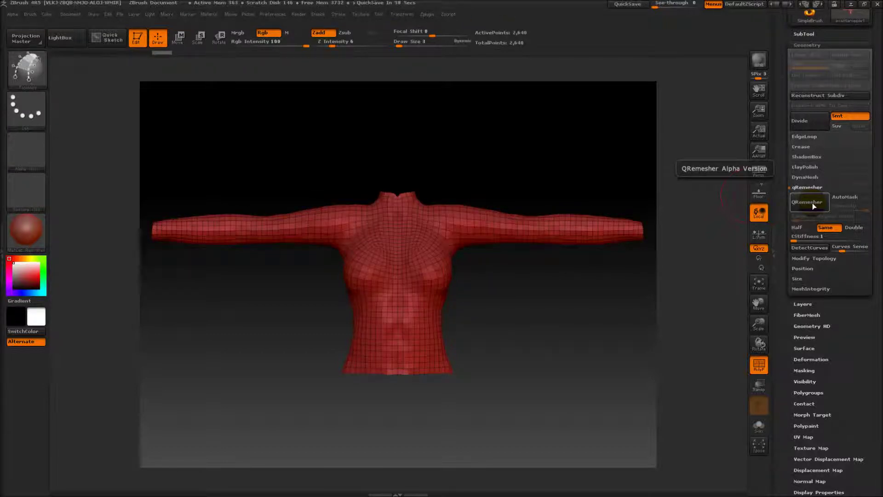
- Zoom and rotate to inspect the 2,648-point quad grid close up and front-on
{"action": "left_click_drag", "start_coordinate": [759, 324], "coordinate": [592, 343]}
{"action": "left_click_drag", "start_coordinate": [756, 320], "coordinate": [754, 311]}
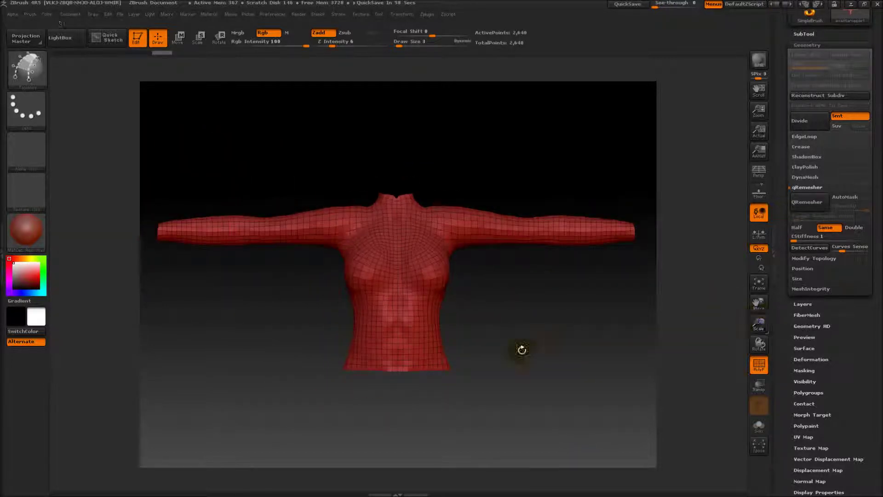
{"action": "left_click", "coordinate": [680, 145]}
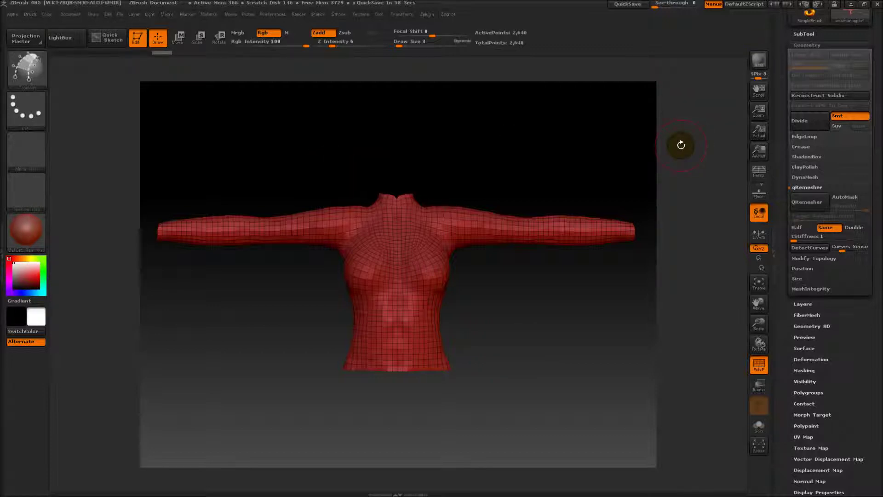
{"action": "left_click_drag", "start_coordinate": [762, 324], "coordinate": [759, 374]}
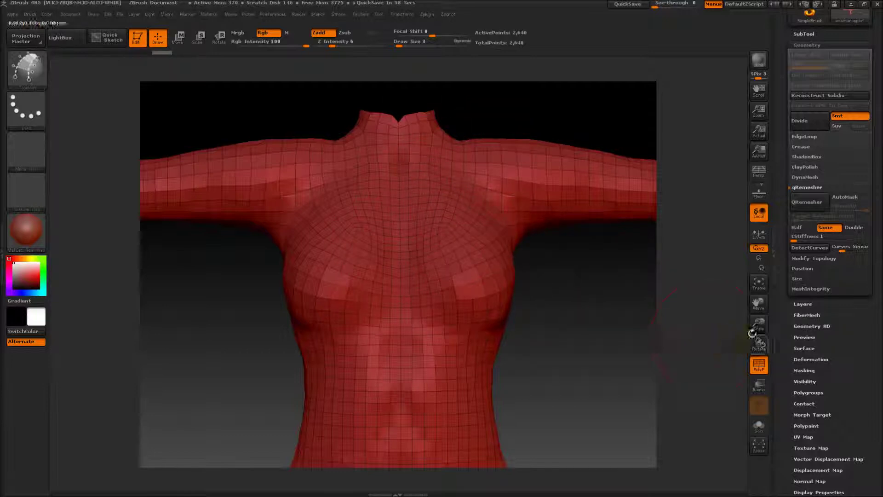
{"action": "left_click_drag", "start_coordinate": [758, 322], "coordinate": [743, 286]}
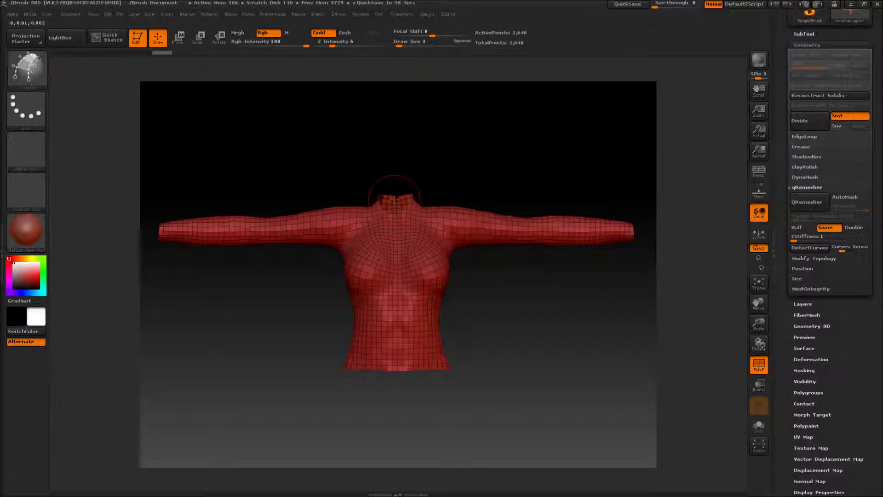
- Bring up the Start menu and show the CamStudio window previews from the taskbar
{"action": "left_click", "coordinate": [295, 438]}
{"action": "key", "text": "super"}
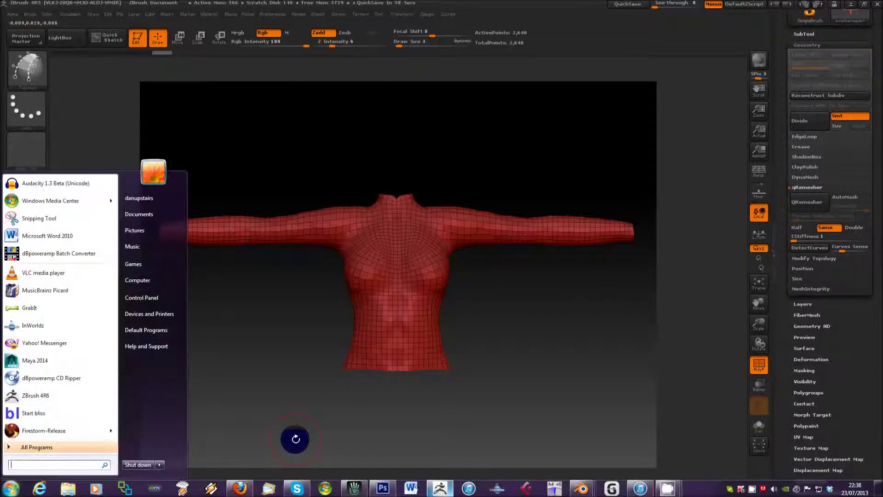
{"action": "left_click", "coordinate": [669, 488]}
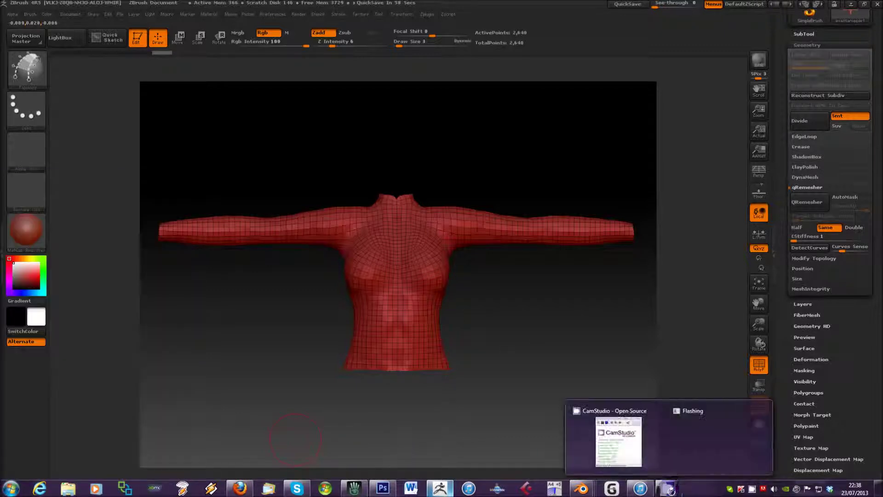